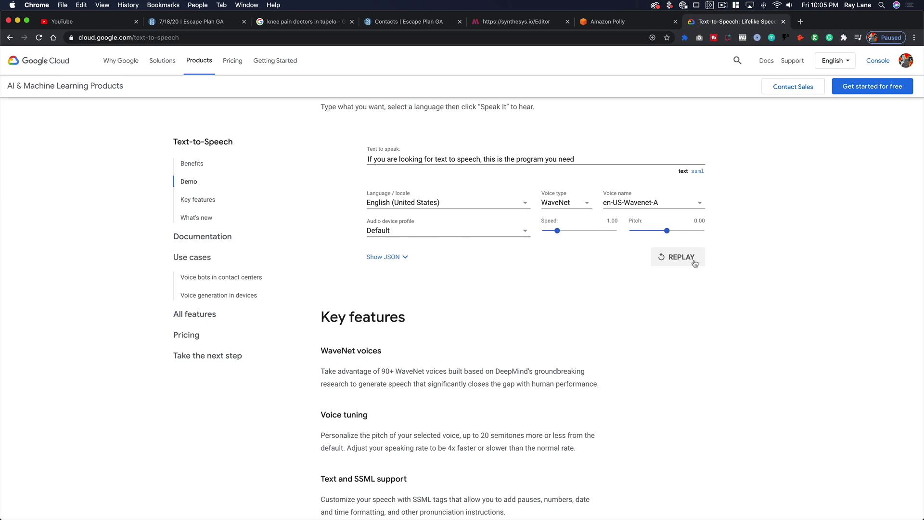
- Replay the sample sentence in the text-to-speech demo, and play it again with the en-US-Wavenet-B voice
click(680, 264)
click(621, 206)
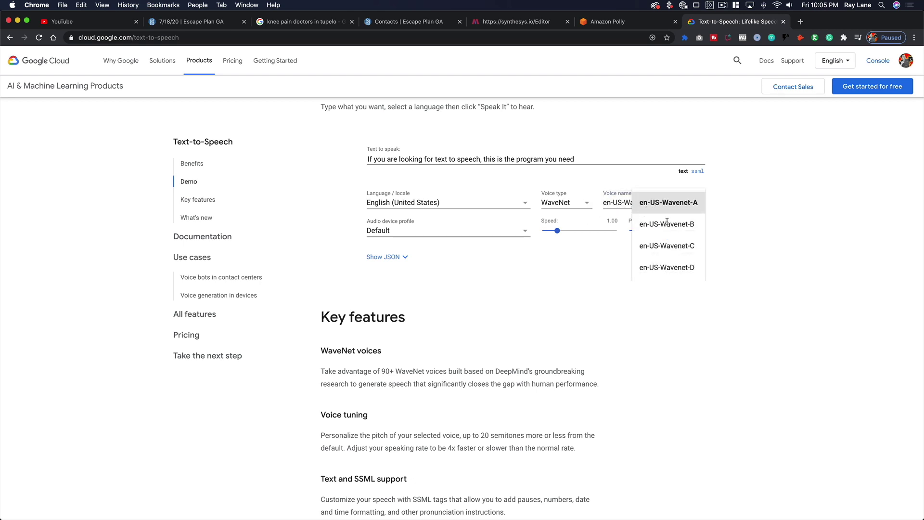
click(668, 223)
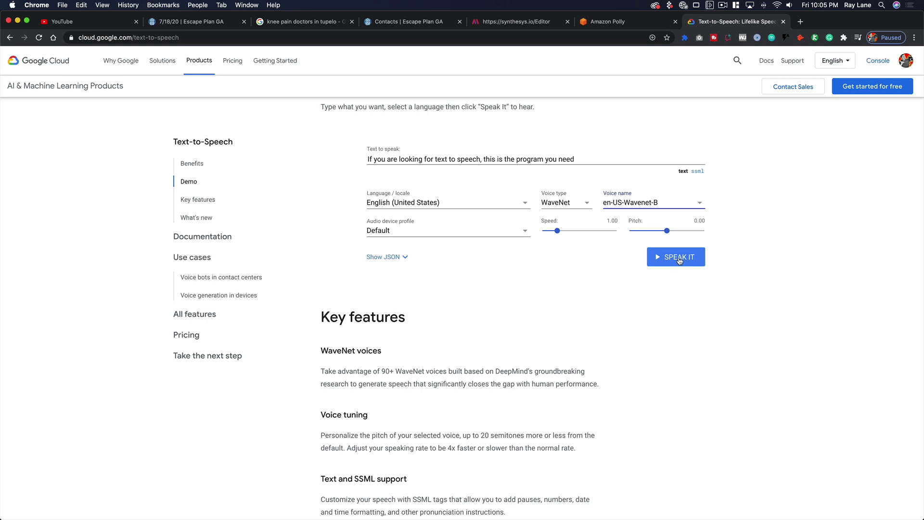
click(680, 260)
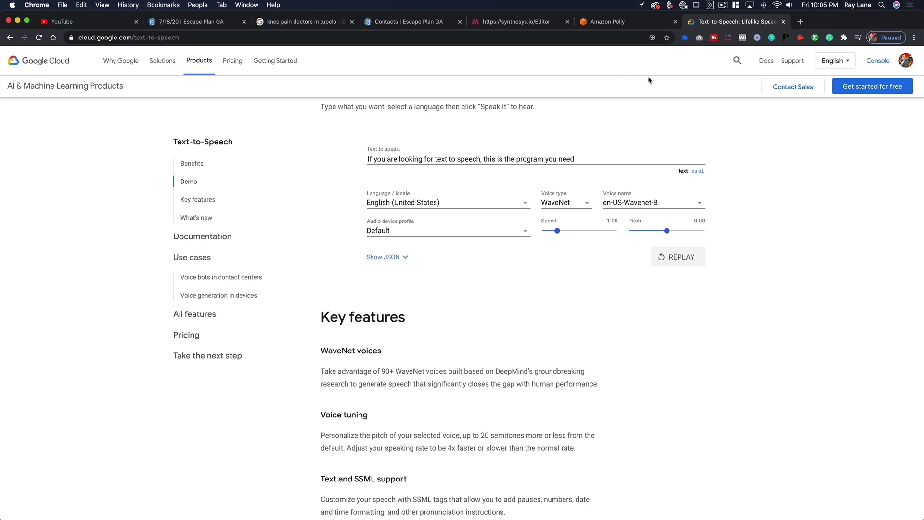
- Switch to the Amazon Polly page and listen to the English Matthew (Standard) and Matthew (Neural) samples, closing each one
click(626, 25)
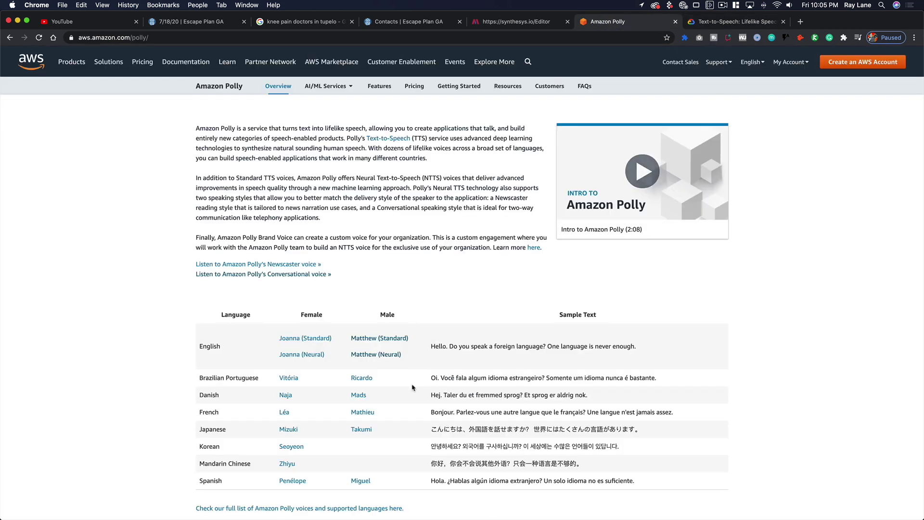
click(306, 339)
click(385, 338)
click(377, 338)
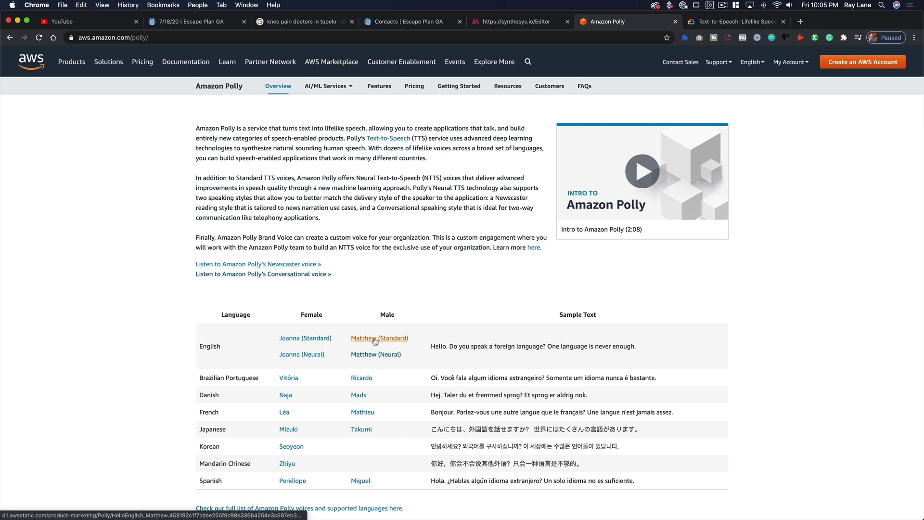
click(376, 339)
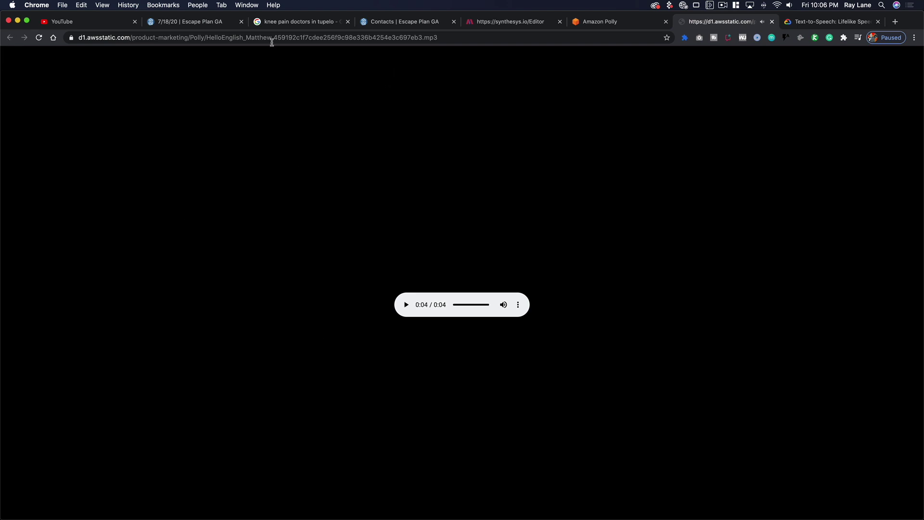
click(615, 28)
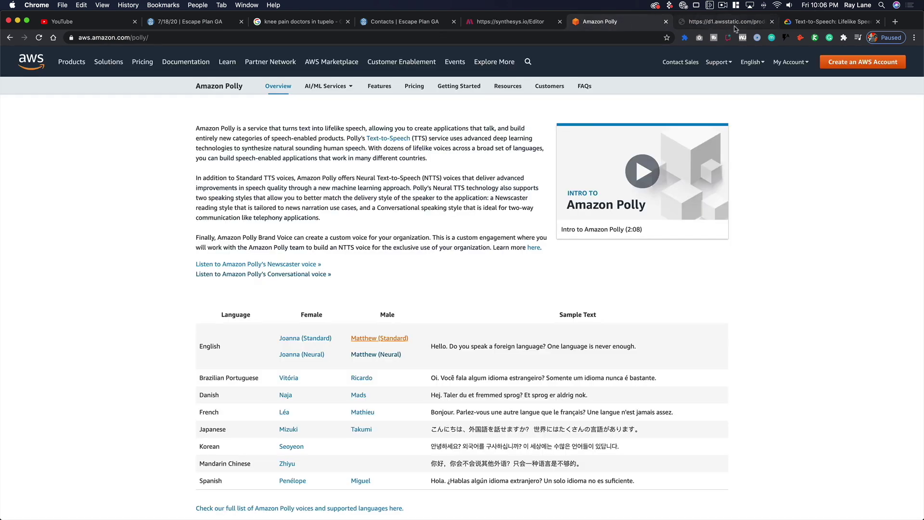
click(772, 22)
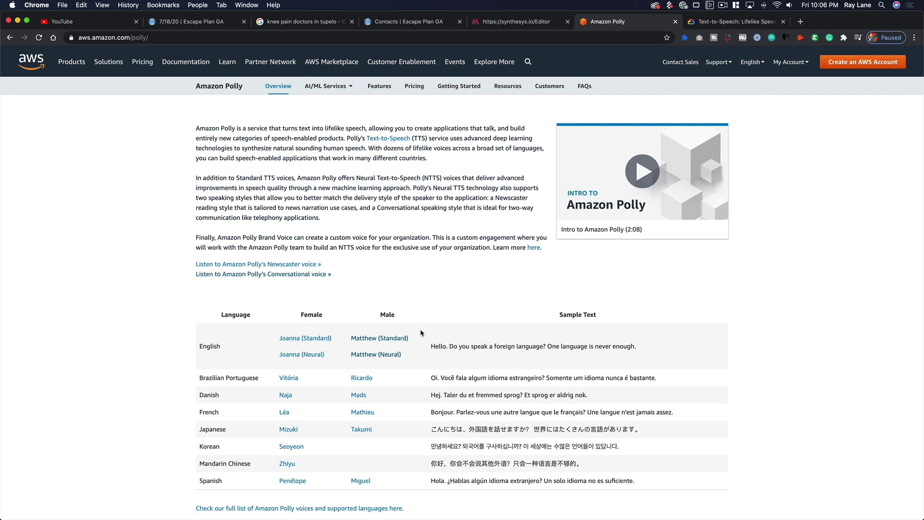
click(388, 359)
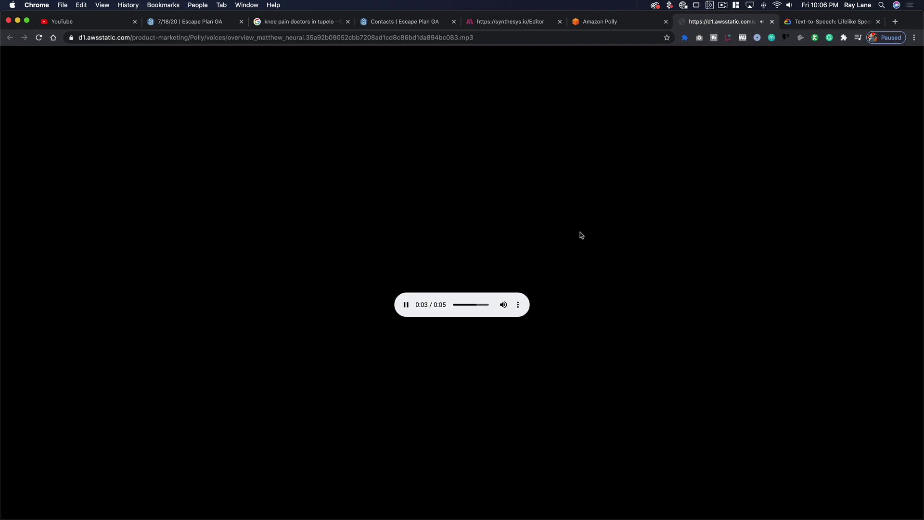
click(772, 22)
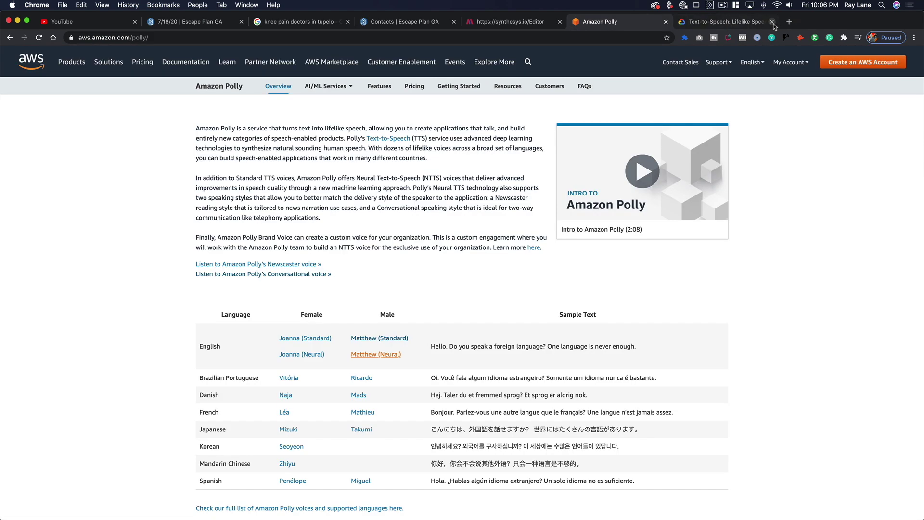
- Switch to the Synthesys editor, browse the available voice talents and listen to part of the Alicia M. demo clip
click(527, 24)
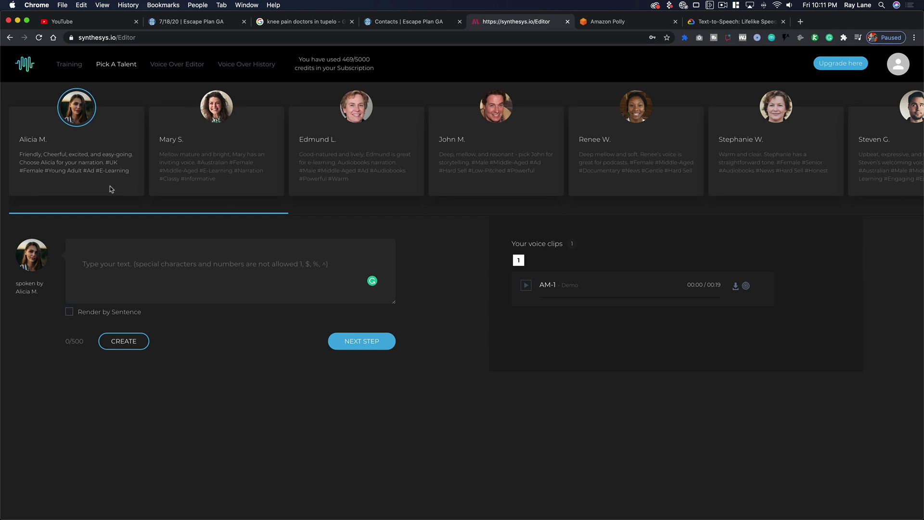
scroll(602, 161, right, 5)
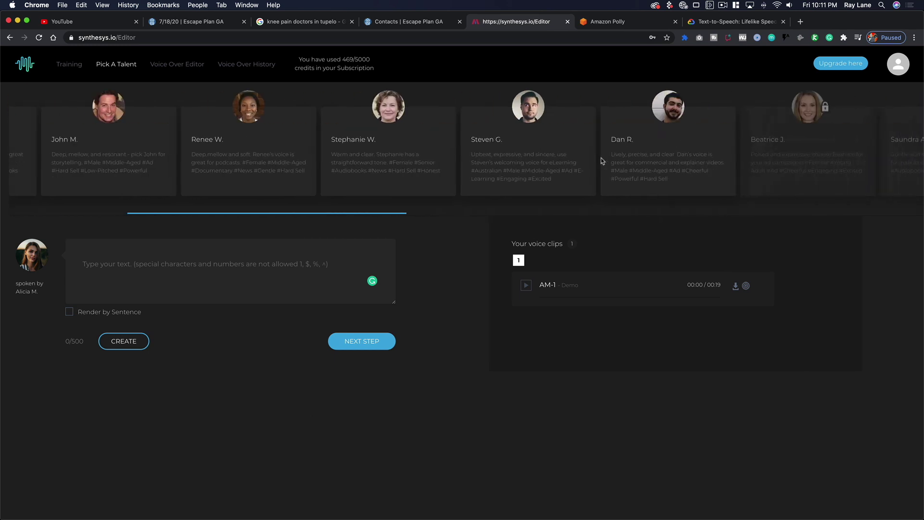
scroll(626, 162, left, 3)
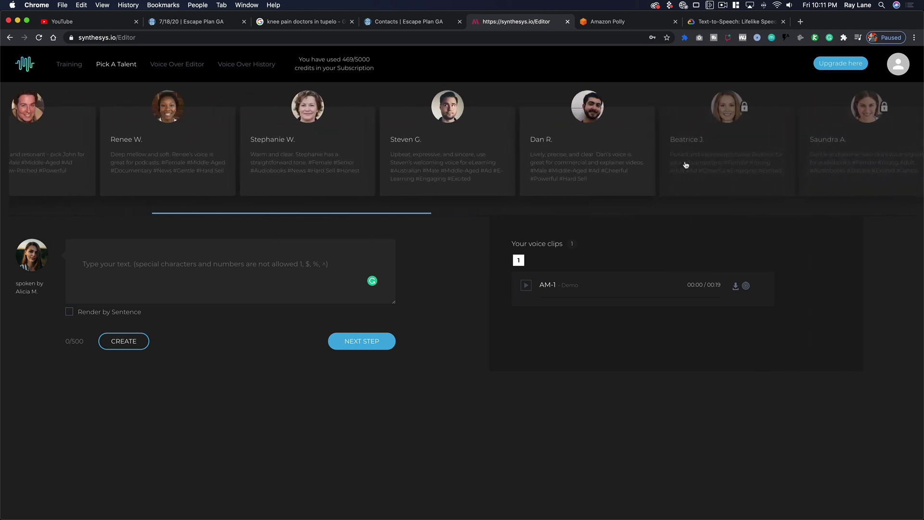
scroll(686, 165, left, 4)
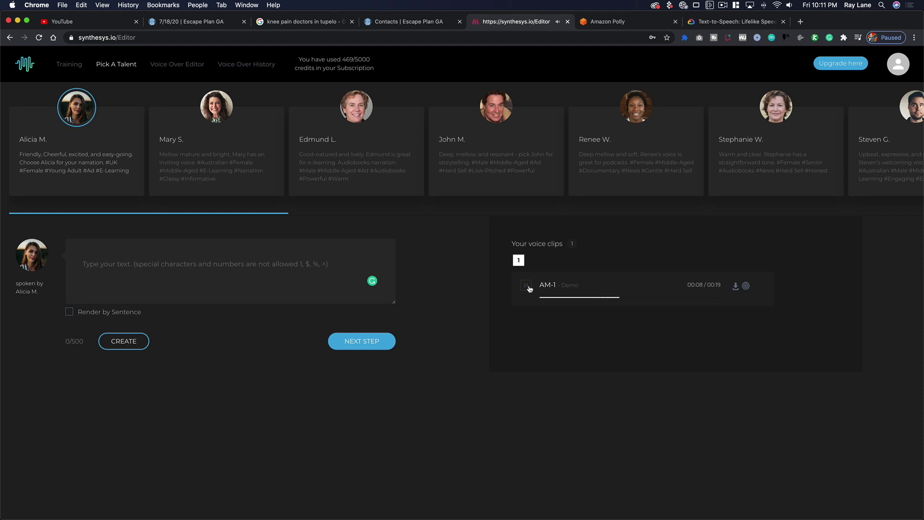
click(528, 287)
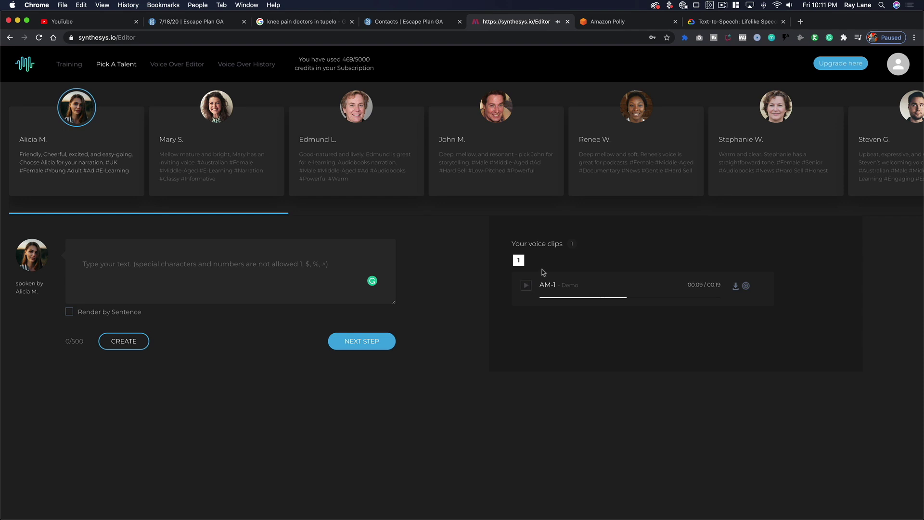
- Preview the Mary S., Edmund L. and John M. voices in turn, and select the Renee W. voice
click(218, 126)
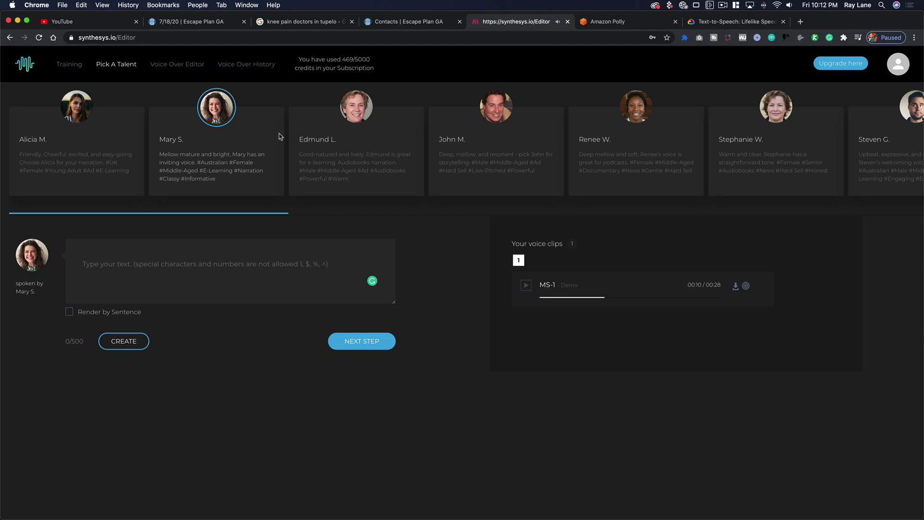
click(329, 138)
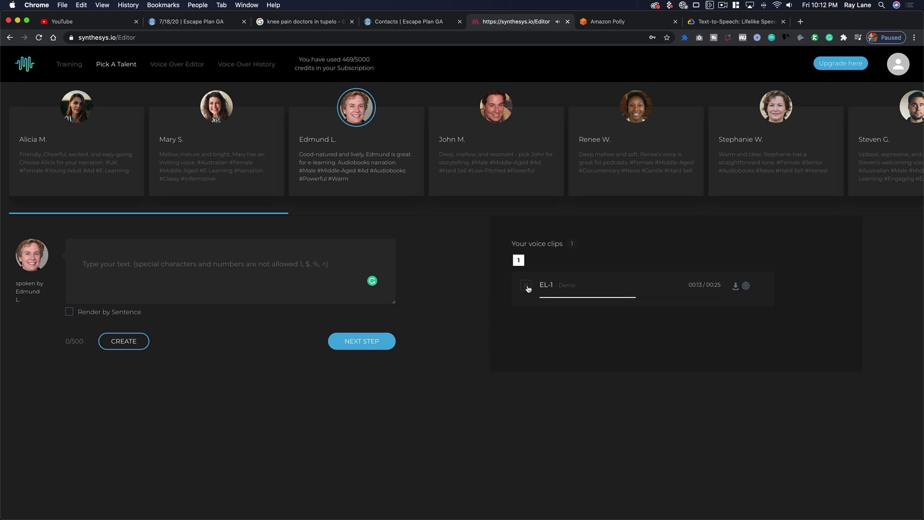
click(486, 115)
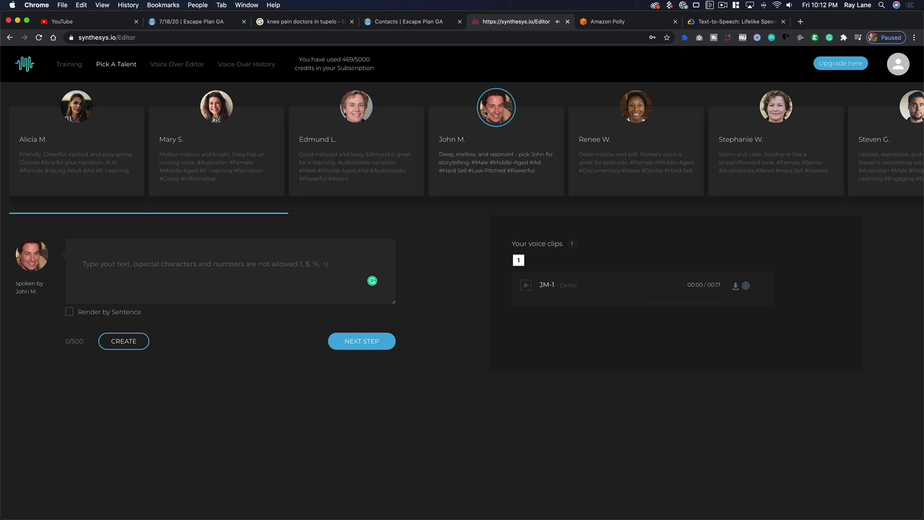
click(525, 288)
click(634, 122)
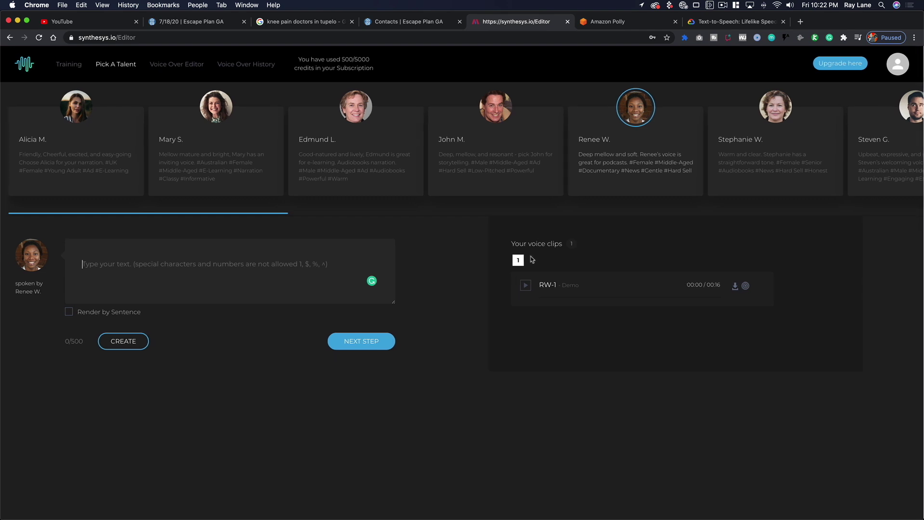
- Create a voice clip with the Steven G. talent from the text "Wecome to escape plan georgia"
scroll(648, 178, right, 3)
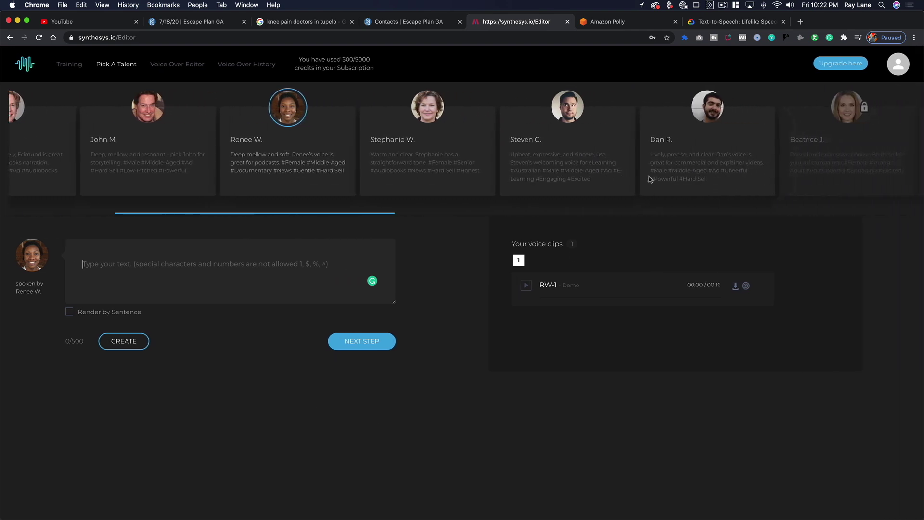
click(564, 121)
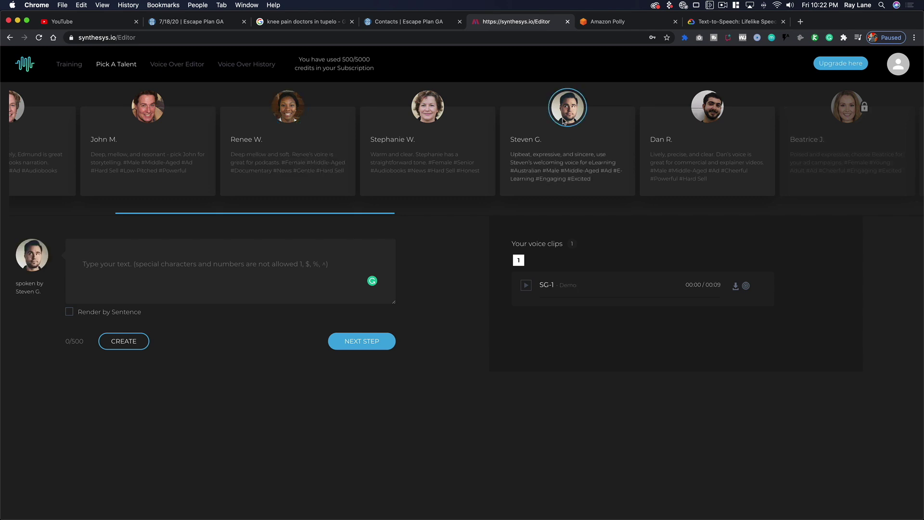
click(200, 268)
text(We)
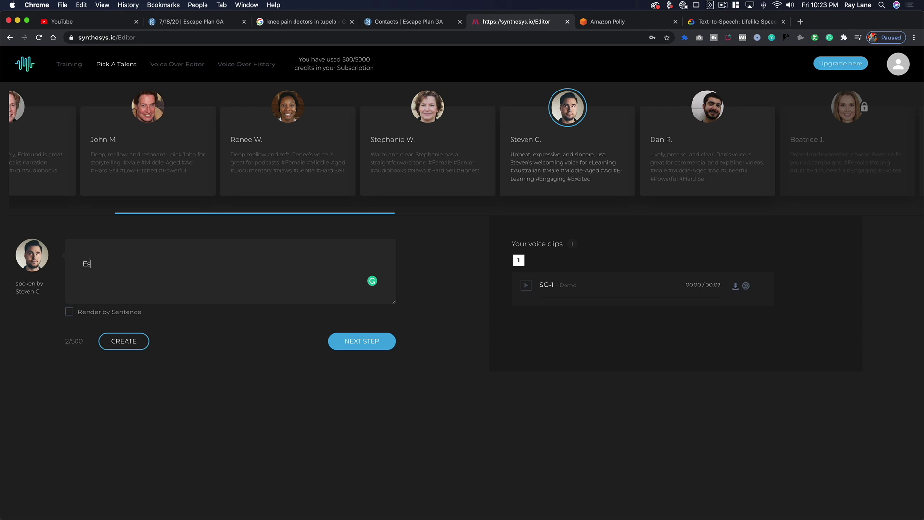
text(come to escape plan georgia)
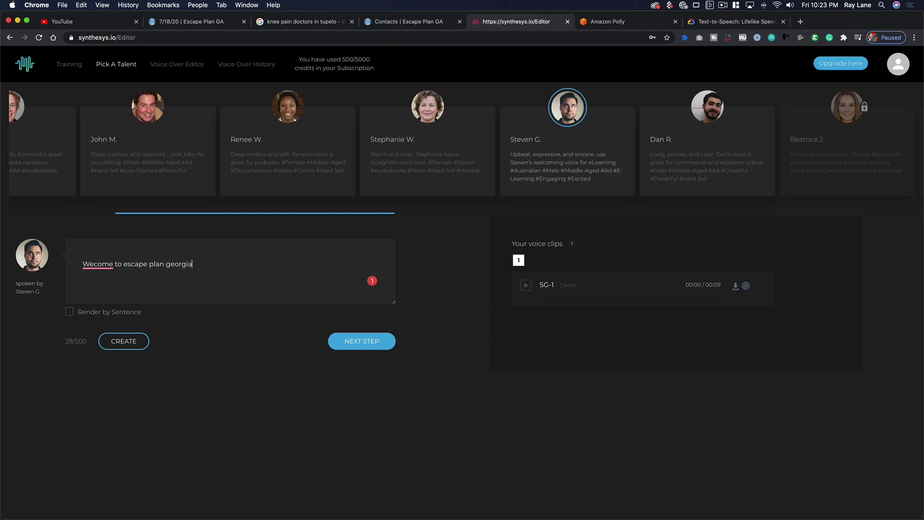
click(133, 344)
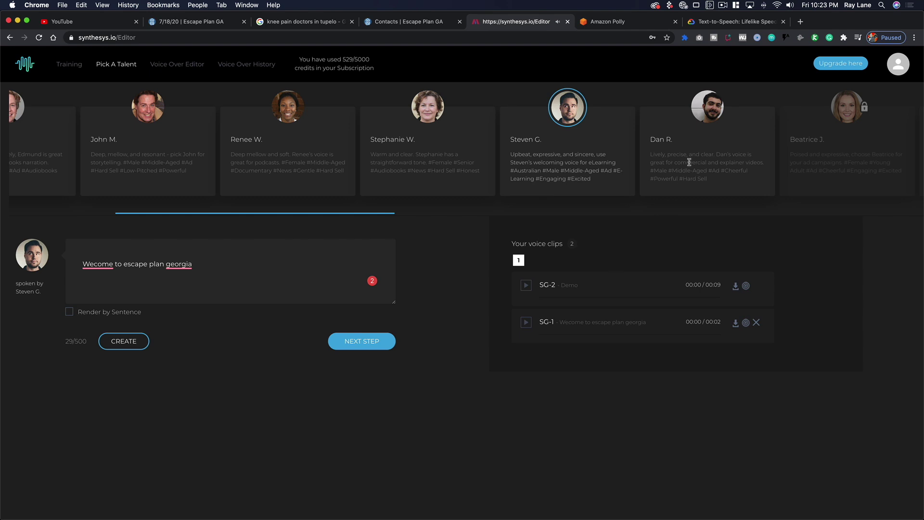
- Create a clip of the same text with the Dan R. talent and download it
click(714, 118)
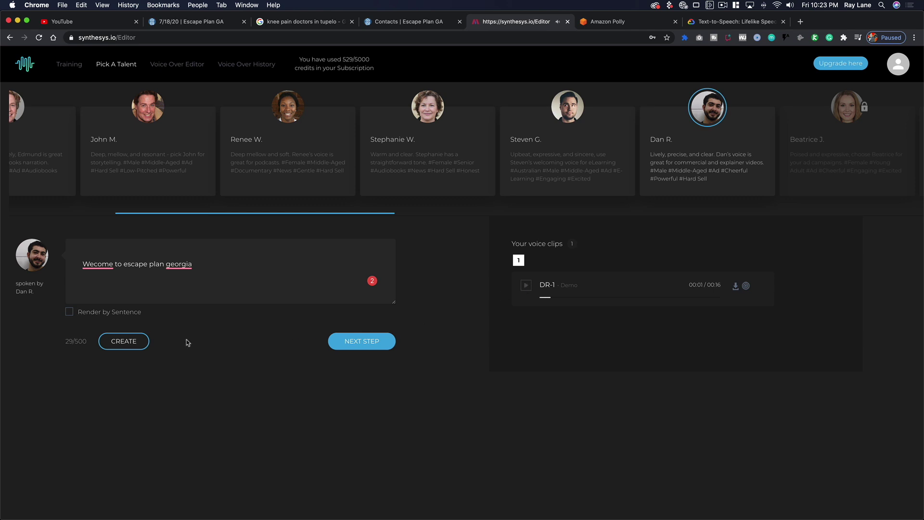
click(126, 342)
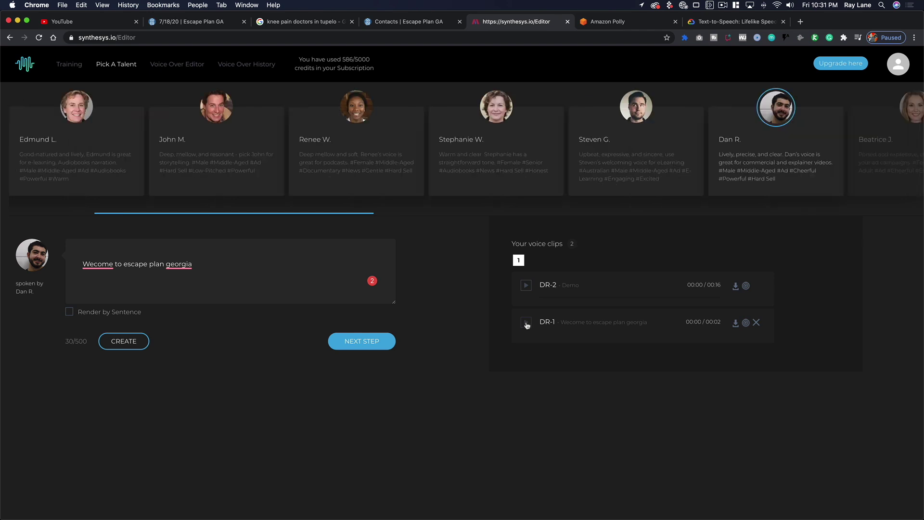
click(736, 329)
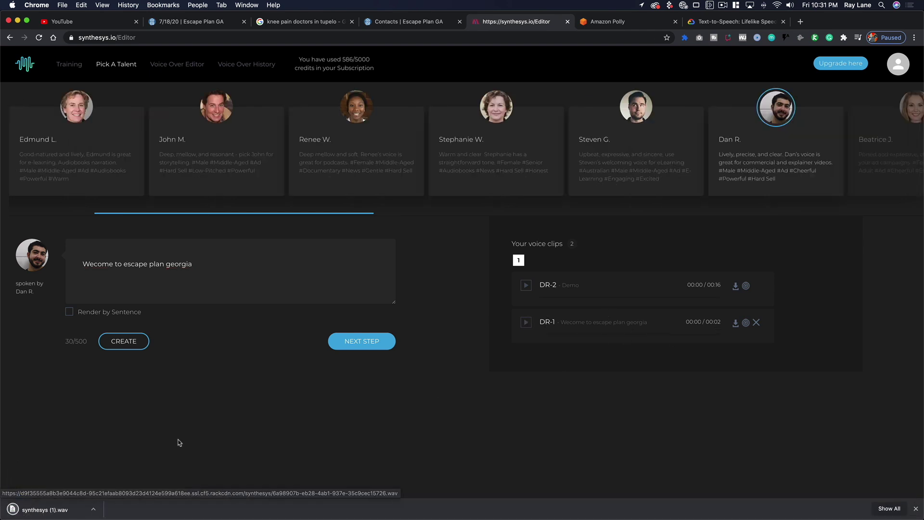